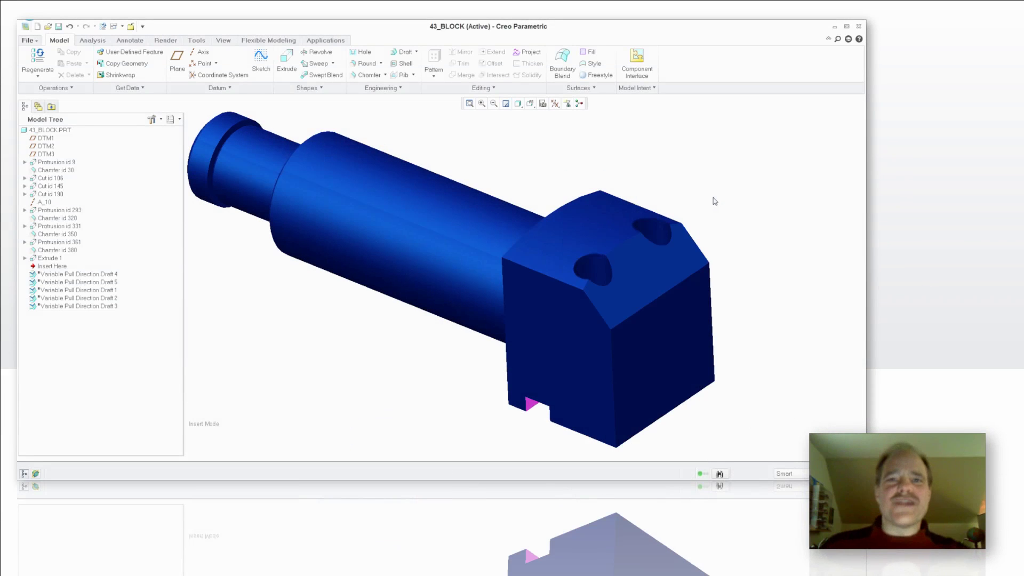
{"action": "middle_click_drag", "start_coordinate": [713, 197], "coordinate": [696, 184], "text": "shift"}
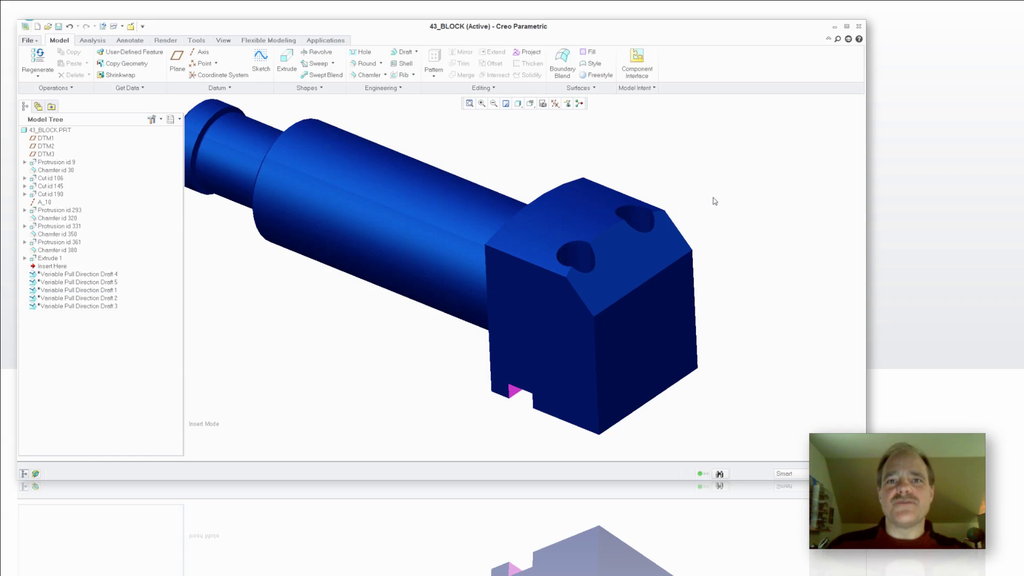
{"action": "left_click", "coordinate": [404, 53]}
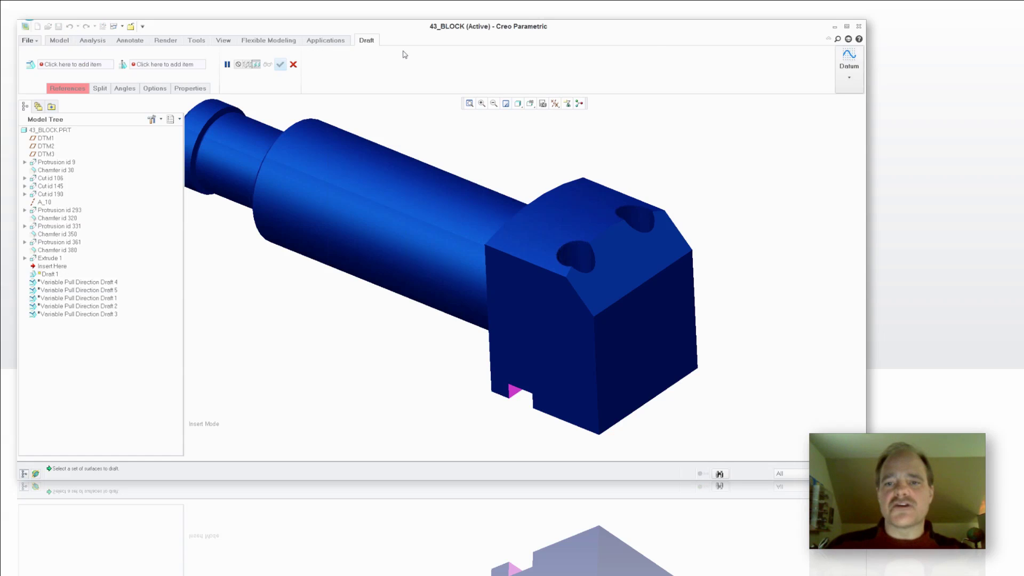
{"action": "left_click", "coordinate": [567, 212]}
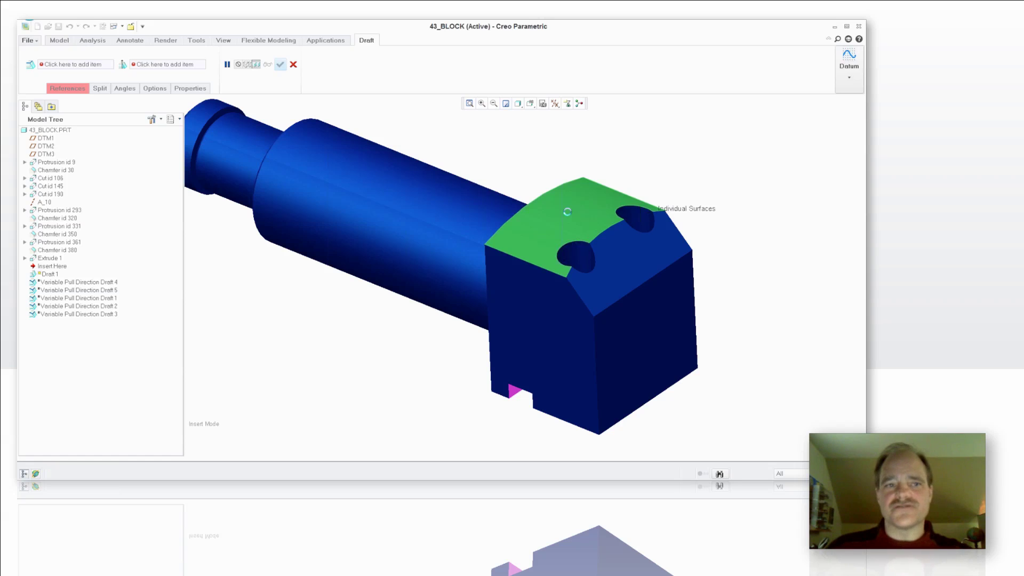
{"action": "left_click", "coordinate": [81, 66]}
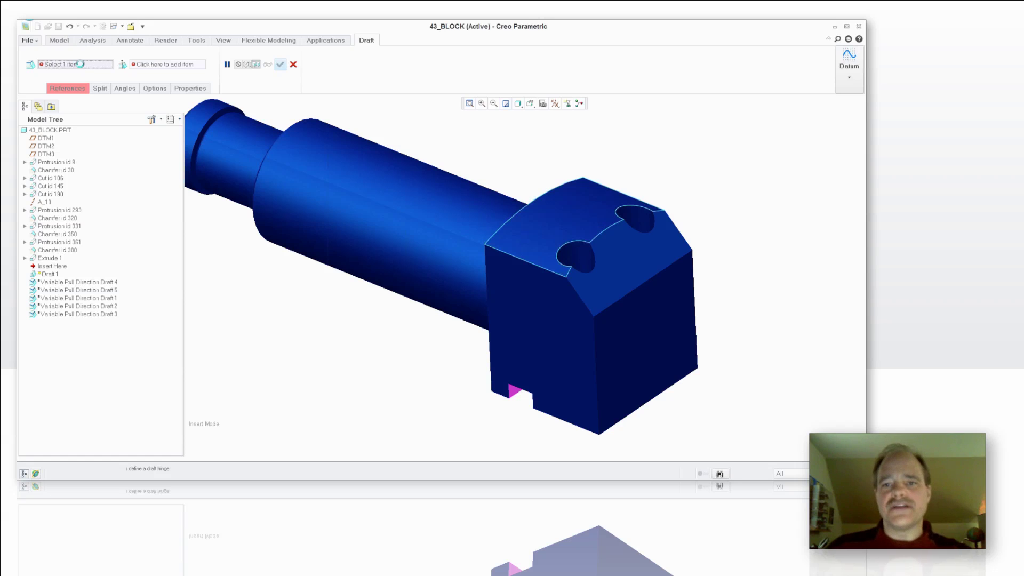
{"action": "left_click", "coordinate": [292, 65]}
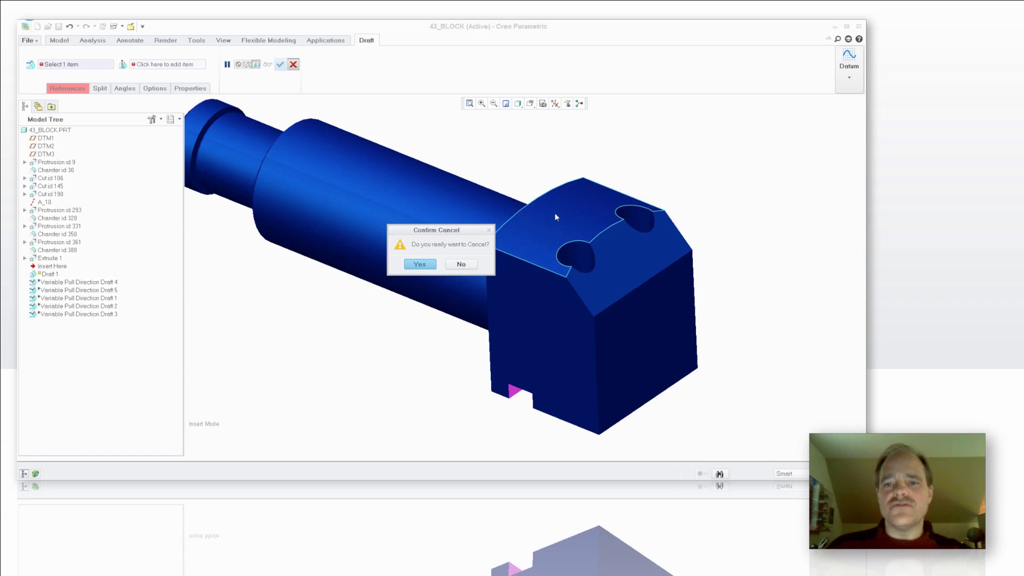
{"action": "key", "text": "Return"}
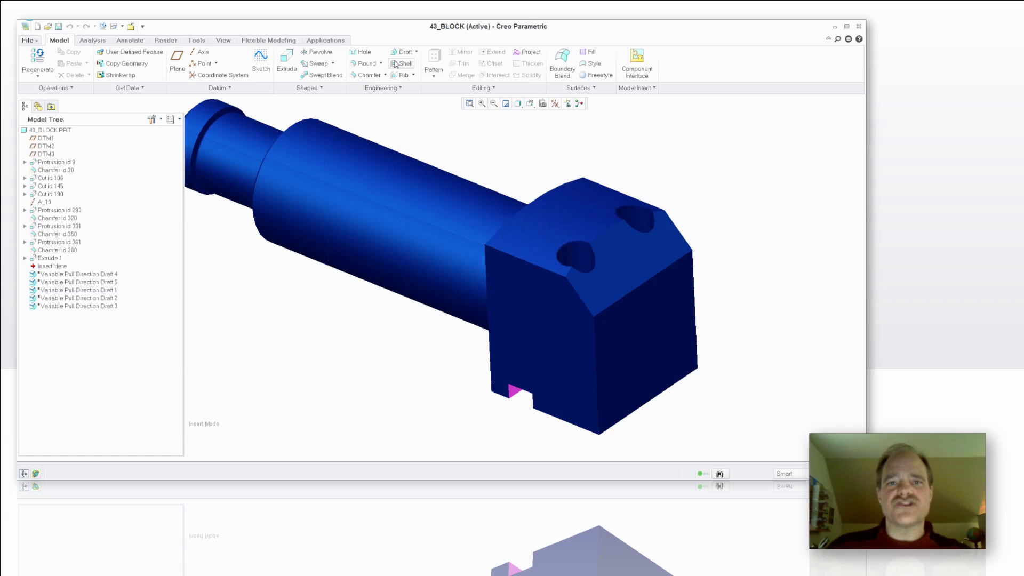
Start a Variable Pull Direction Draft on the block, with its curved top surface as pull reference and that surface's side edge as draft hinge
{"action": "left_click", "coordinate": [416, 52]}
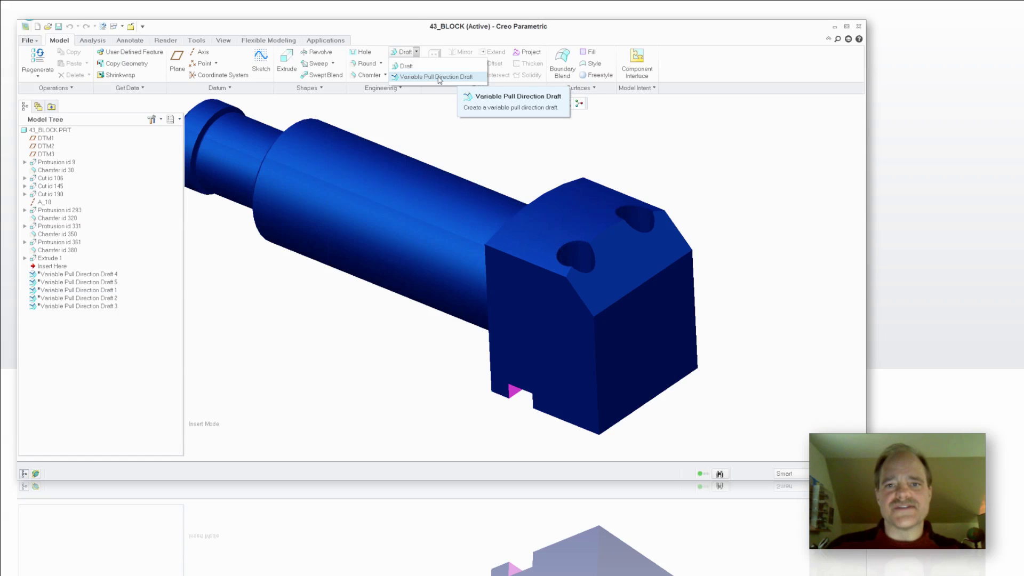
{"action": "left_click", "coordinate": [438, 78]}
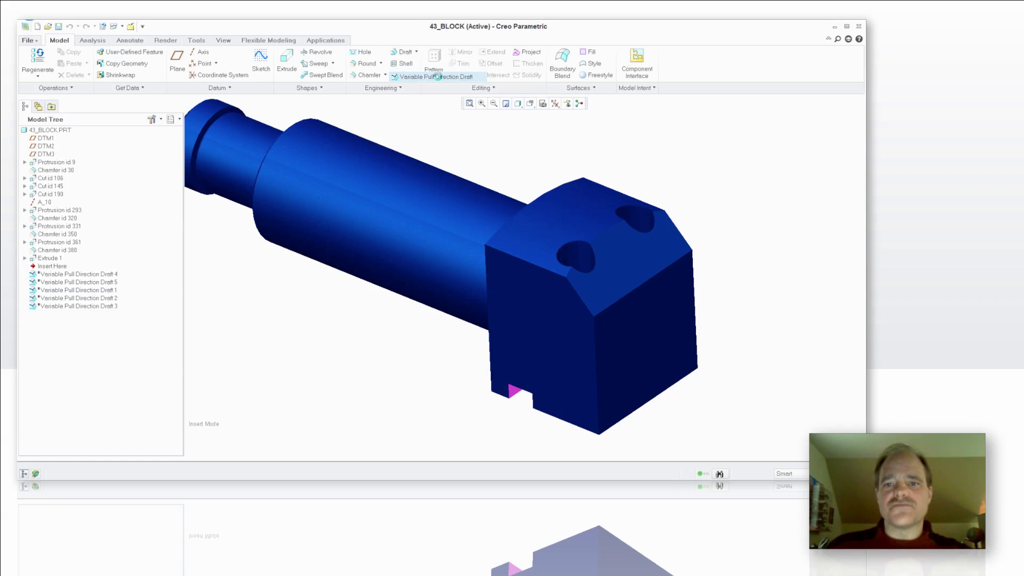
{"action": "left_click", "coordinate": [560, 211]}
{"action": "mouse_move", "coordinate": [560, 211]}
{"action": "middle_mouse_down"}
{"action": "mouse_move", "coordinate": [563, 191]}
{"action": "mouse_move", "coordinate": [550, 208]}
{"action": "middle_mouse_up"}
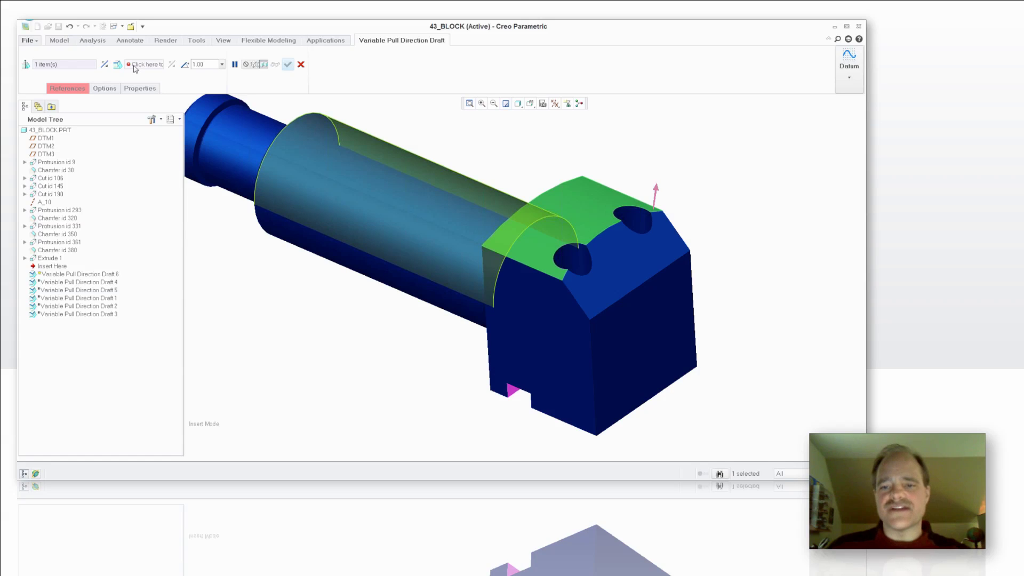
{"action": "left_click", "coordinate": [537, 264]}
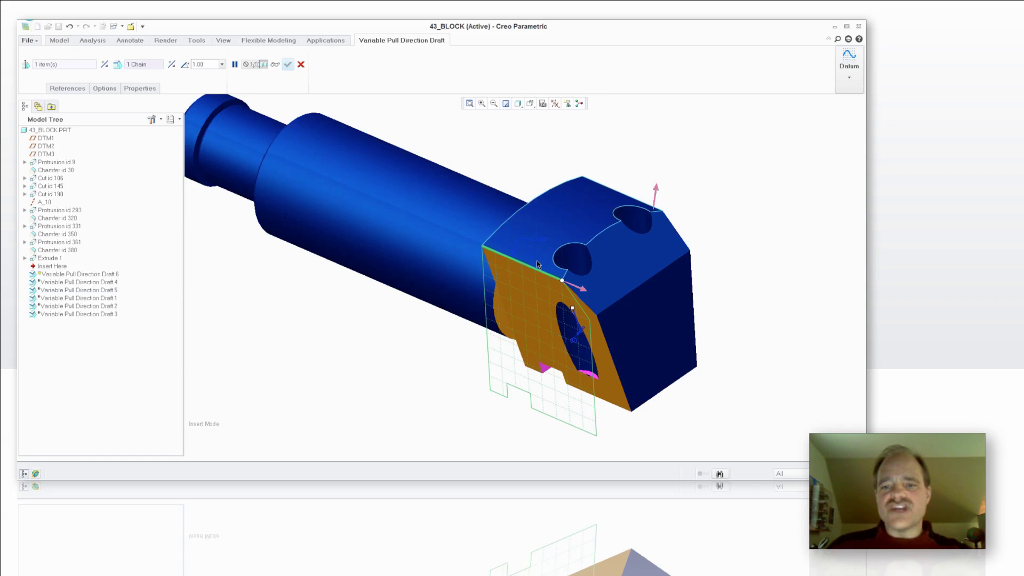
{"action": "middle_click_drag", "start_coordinate": [638, 312], "coordinate": [638, 305]}
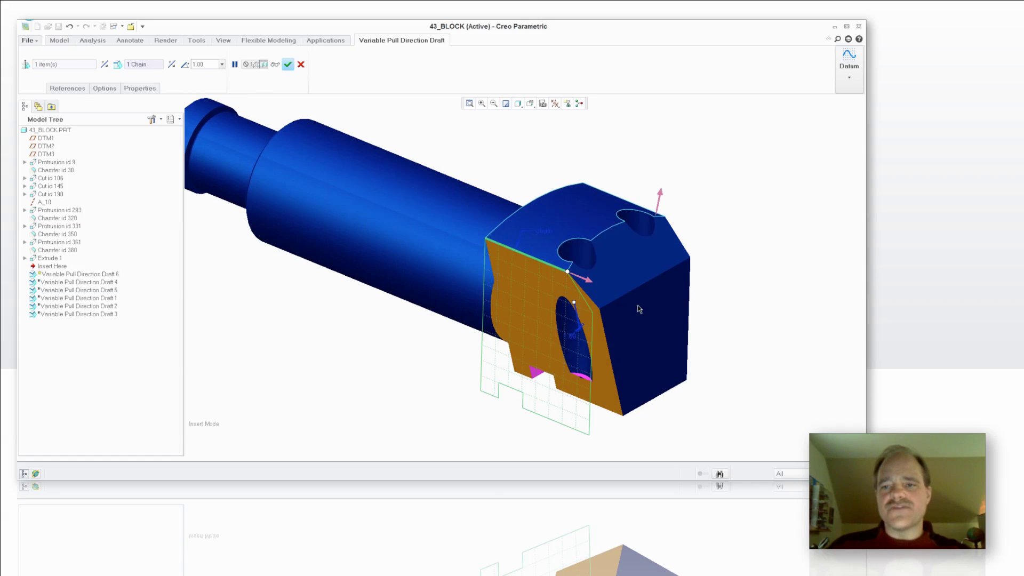
Flip the pull direction and flip it back, and open the draft angle to about 62 degrees
{"action": "left_click", "coordinate": [586, 278]}
{"action": "left_click", "coordinate": [557, 271]}
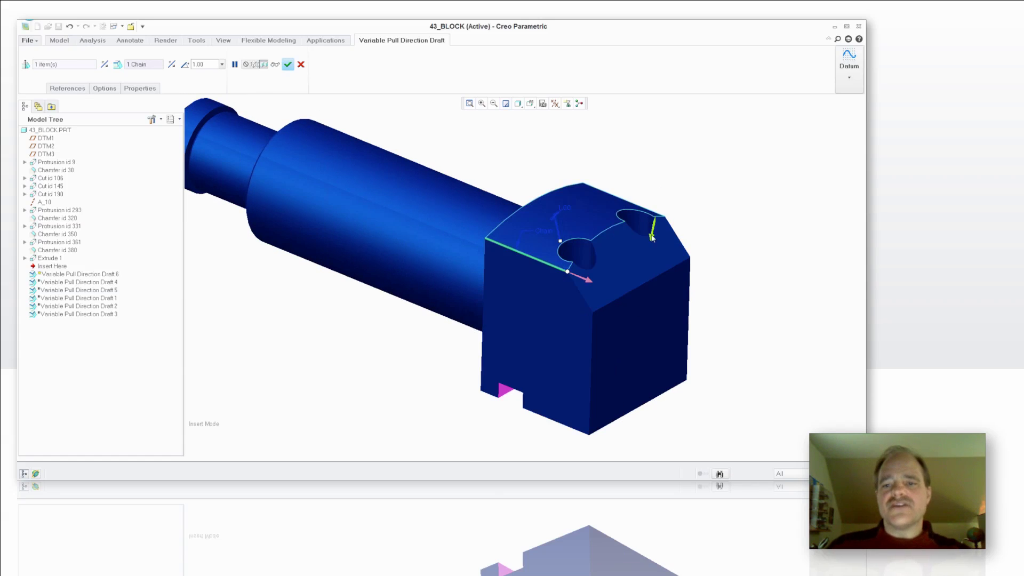
{"action": "left_click", "coordinate": [651, 234]}
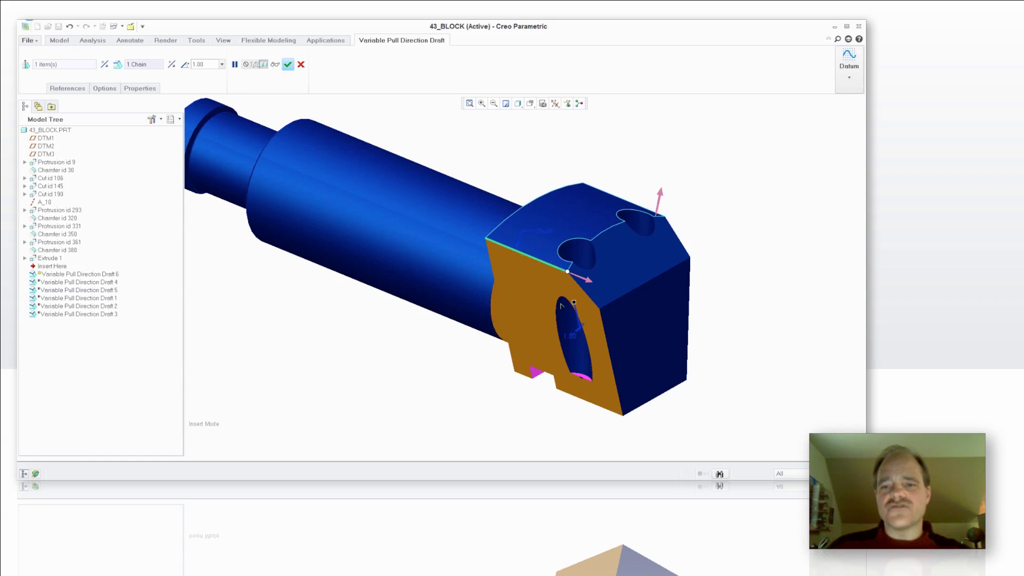
{"action": "left_click_drag", "start_coordinate": [561, 305], "coordinate": [551, 307]}
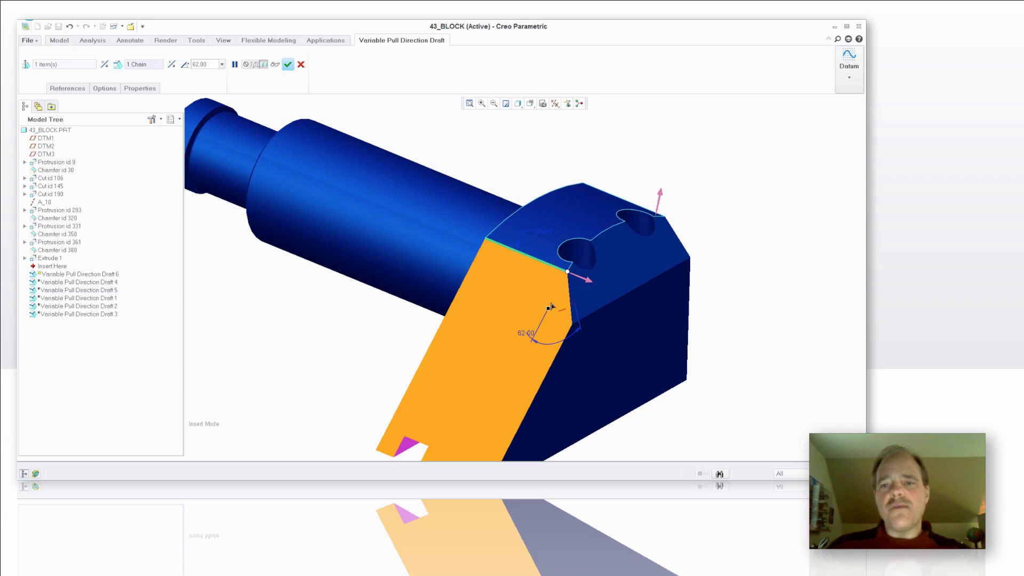
{"action": "scroll", "coordinate": [558, 222], "scroll_direction": "down", "scroll_amount": 3}
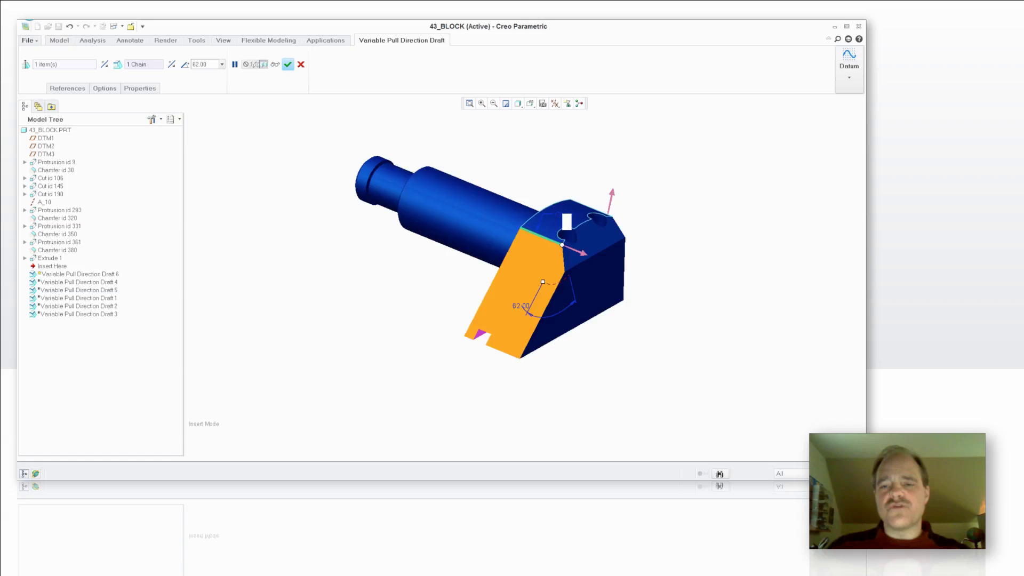
{"action": "middle_click_drag", "start_coordinate": [559, 222], "coordinate": [546, 288]}
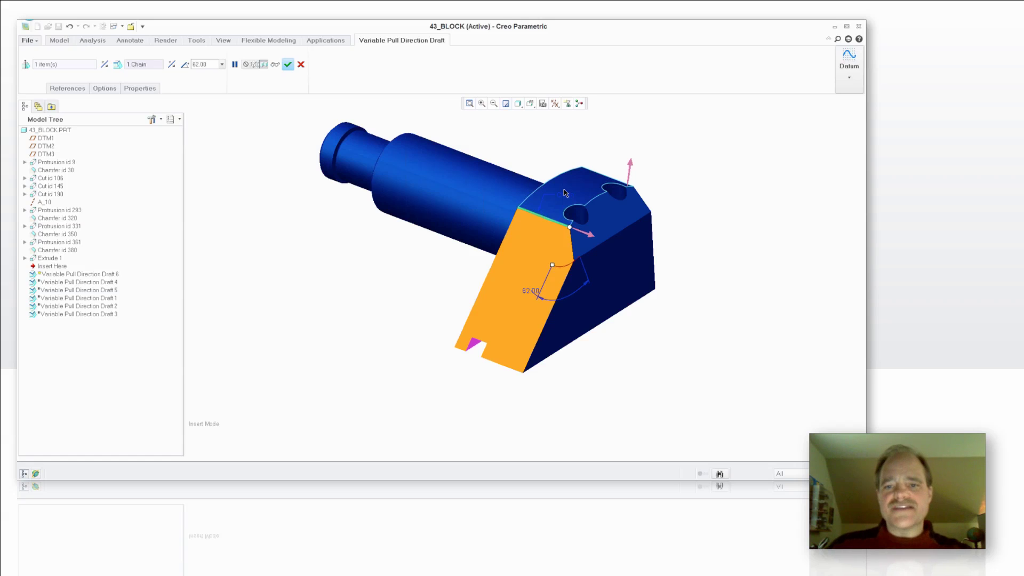
Set the draft angle to 70 degrees and complete the variable pull direction draft
{"action": "double_click", "coordinate": [528, 291]}
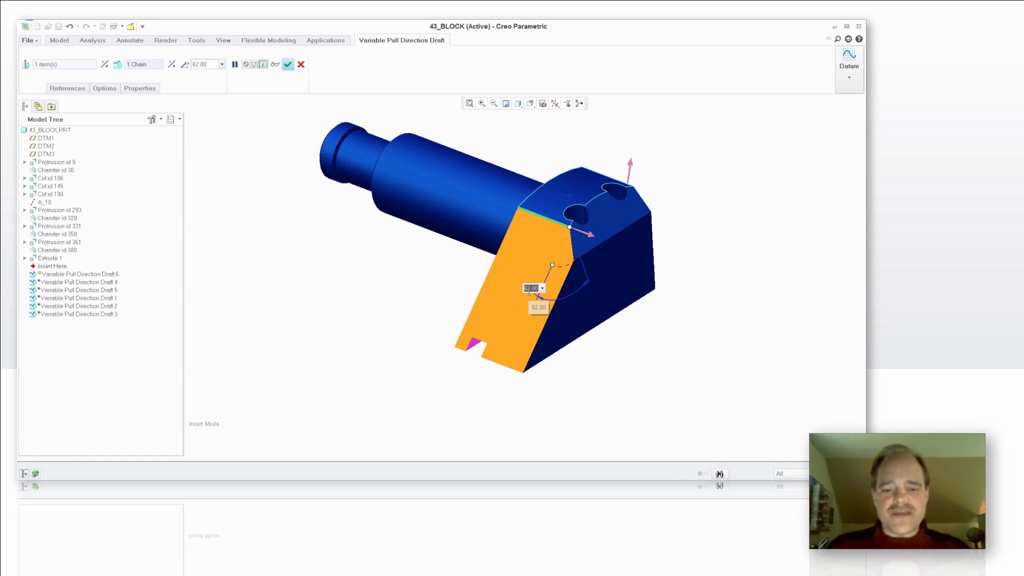
{"action": "type", "text": "70"}
{"action": "key", "text": "Return"}
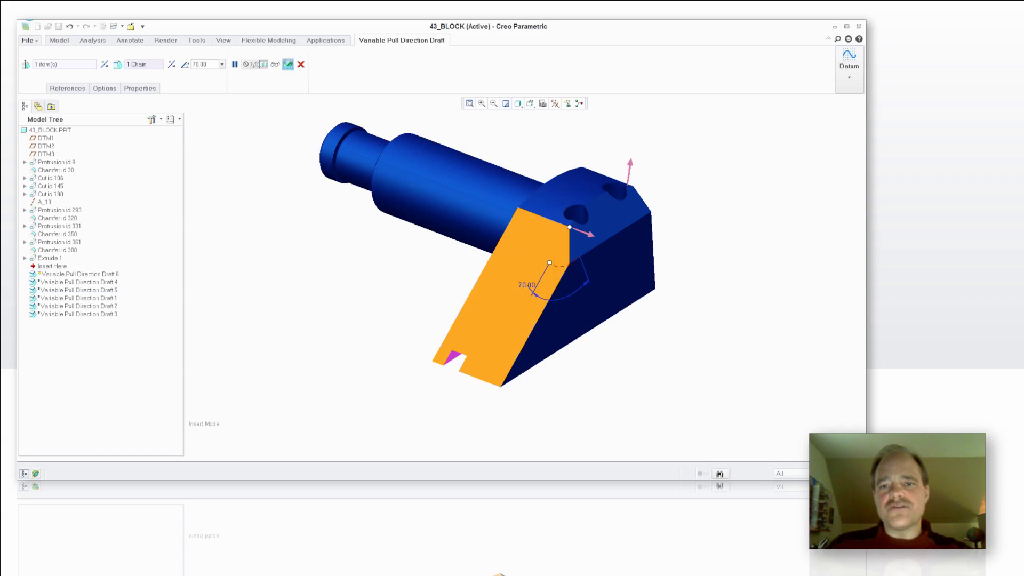
{"action": "left_click", "coordinate": [288, 65]}
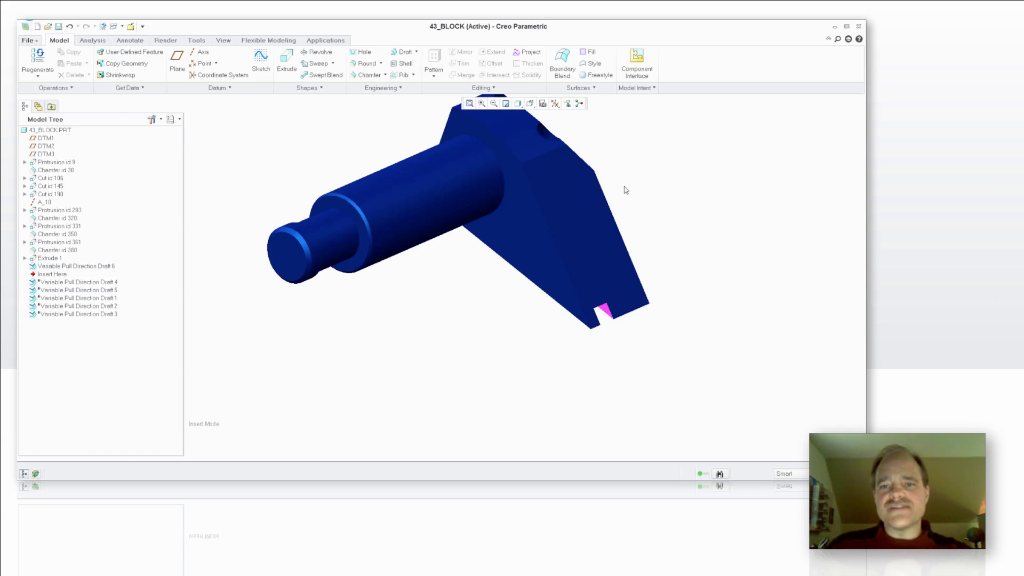
Try a second variable pull direction draft at about 20 degrees, using the slanted face as pull reference and its shaft-side edge as hinge
{"action": "left_click", "coordinate": [579, 172]}
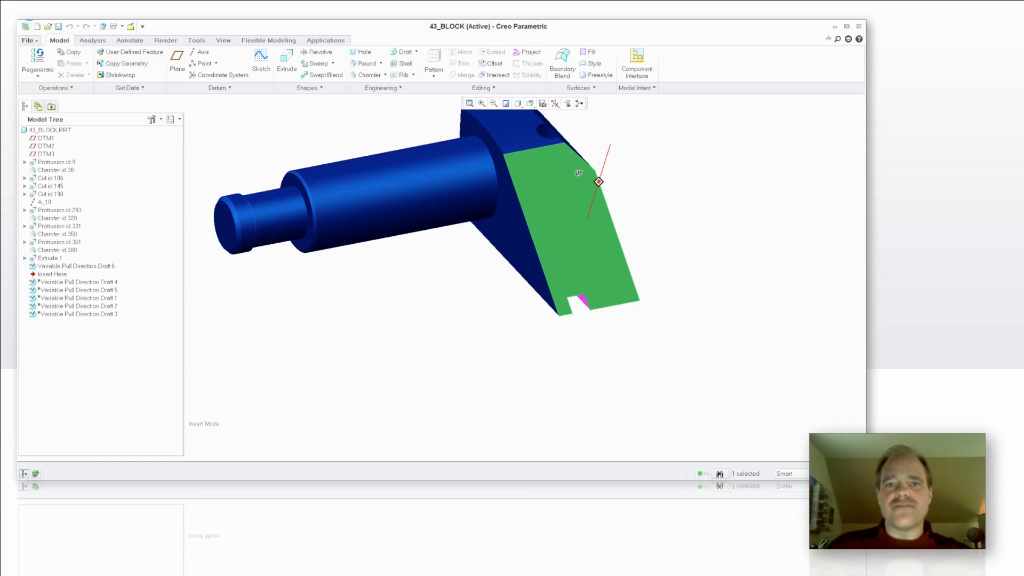
{"action": "scroll", "coordinate": [532, 185], "scroll_direction": "down", "scroll_amount": 2}
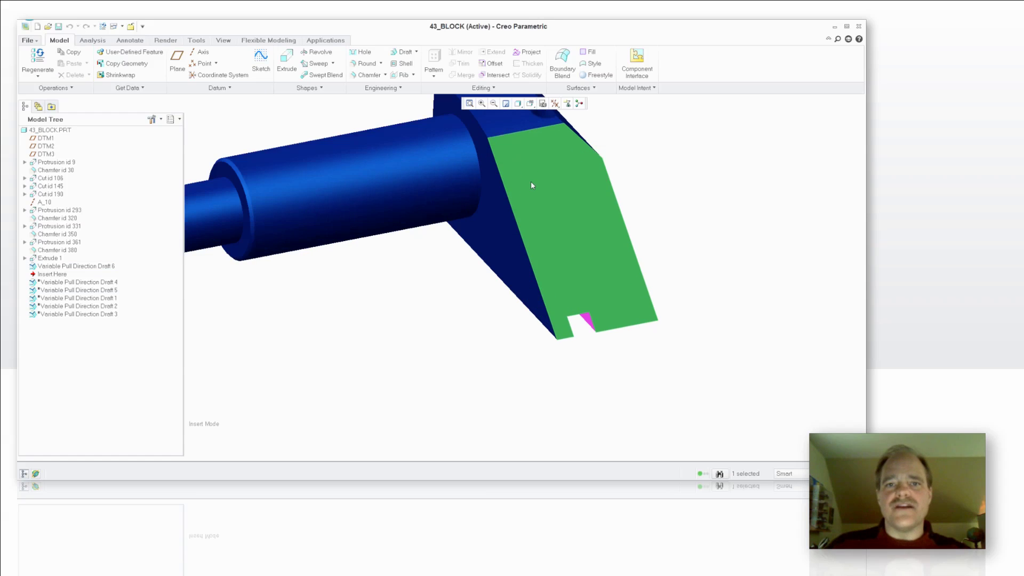
{"action": "left_click", "coordinate": [417, 53]}
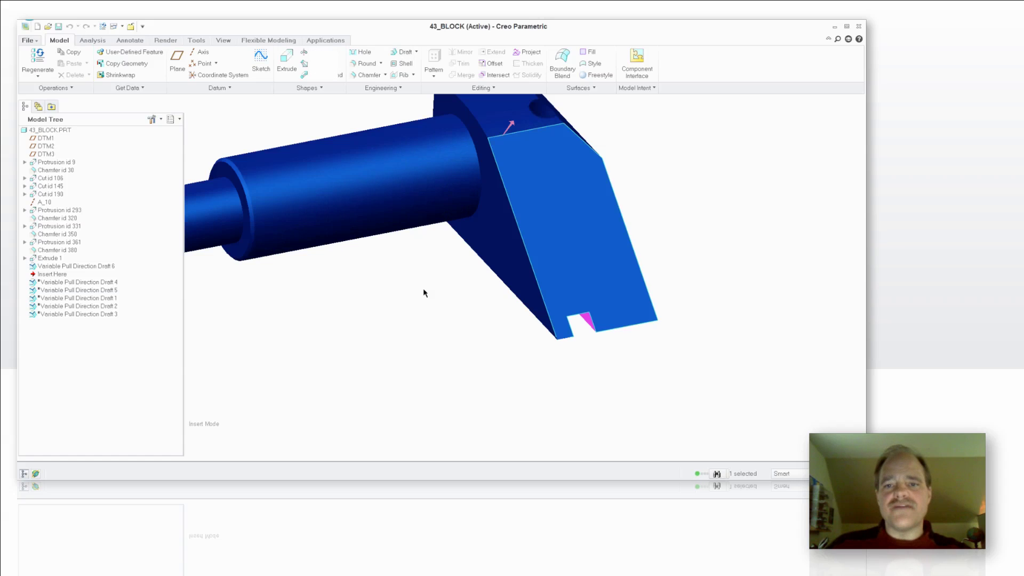
{"action": "left_click", "coordinate": [521, 243]}
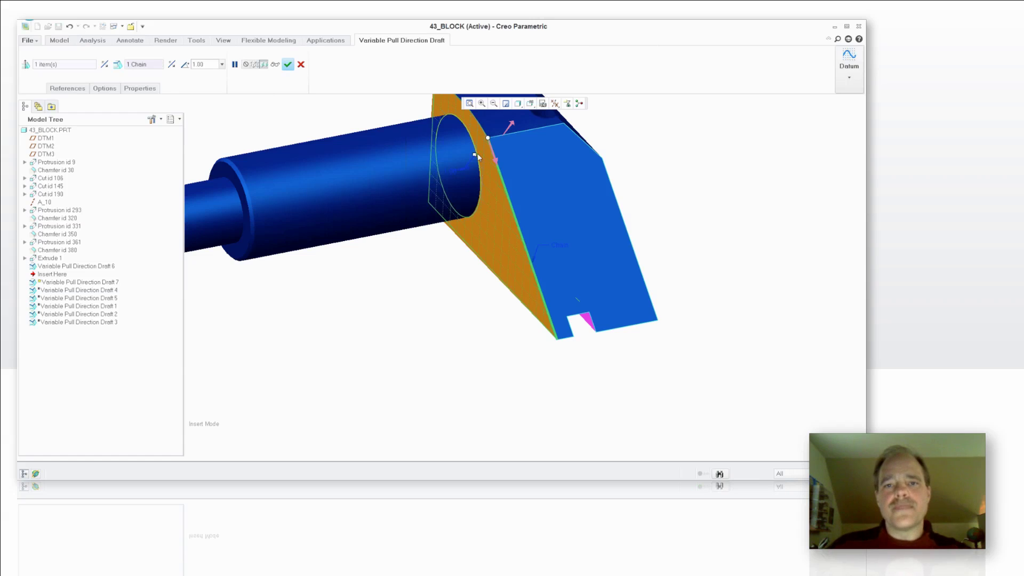
{"action": "left_click_drag", "start_coordinate": [474, 154], "coordinate": [461, 274]}
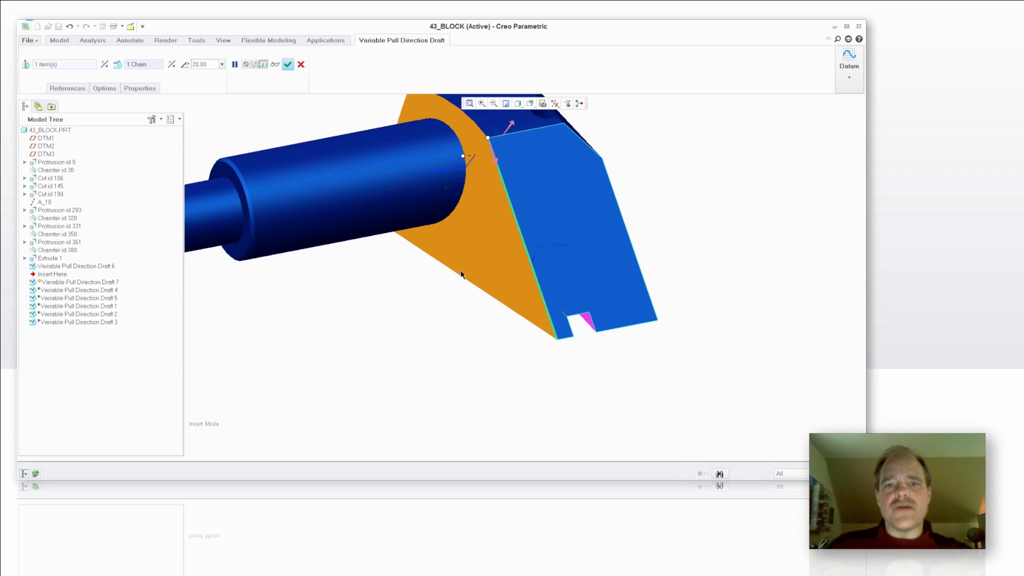
{"action": "middle_click_drag", "start_coordinate": [461, 274], "coordinate": [462, 280]}
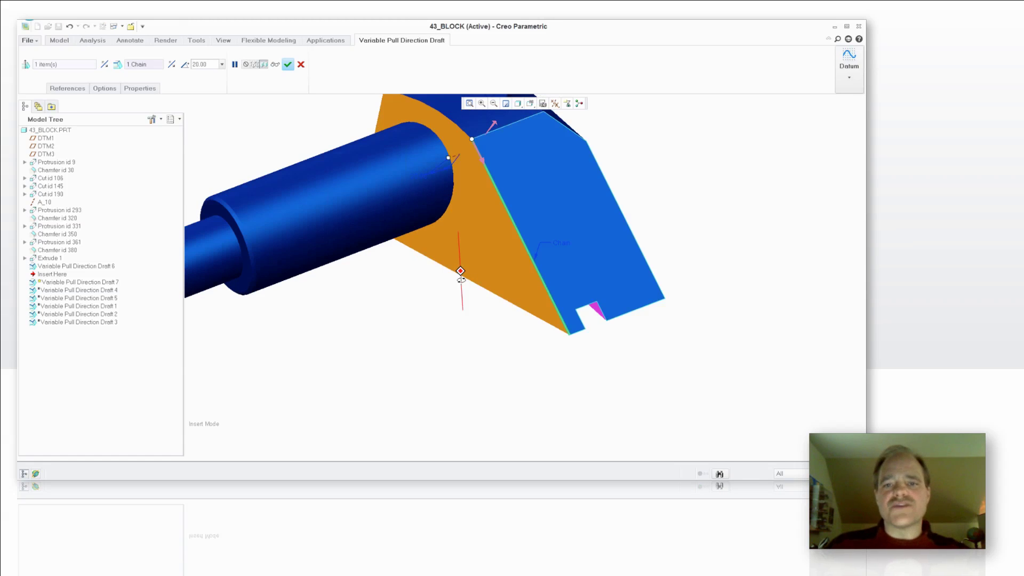
{"action": "key", "text": "Escape"}
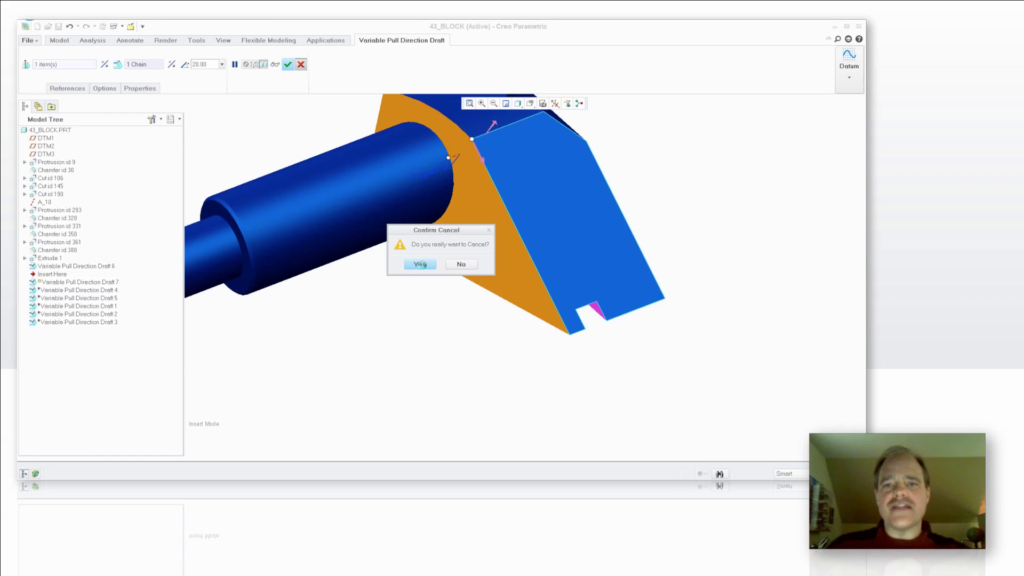
{"action": "left_click", "coordinate": [420, 265]}
Redefine the completed draft by adding a second angle at the shaft end of the hinge edge and reducing it to about 46 degrees
{"action": "right_click", "coordinate": [54, 268]}
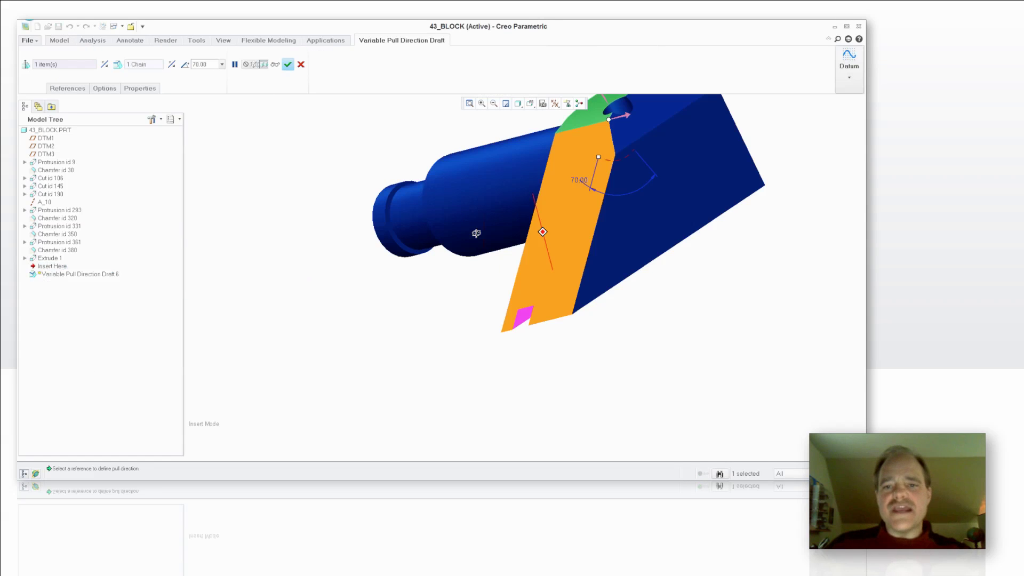
{"action": "middle_click_drag", "start_coordinate": [477, 233], "coordinate": [535, 216]}
{"action": "left_click", "coordinate": [558, 223]}
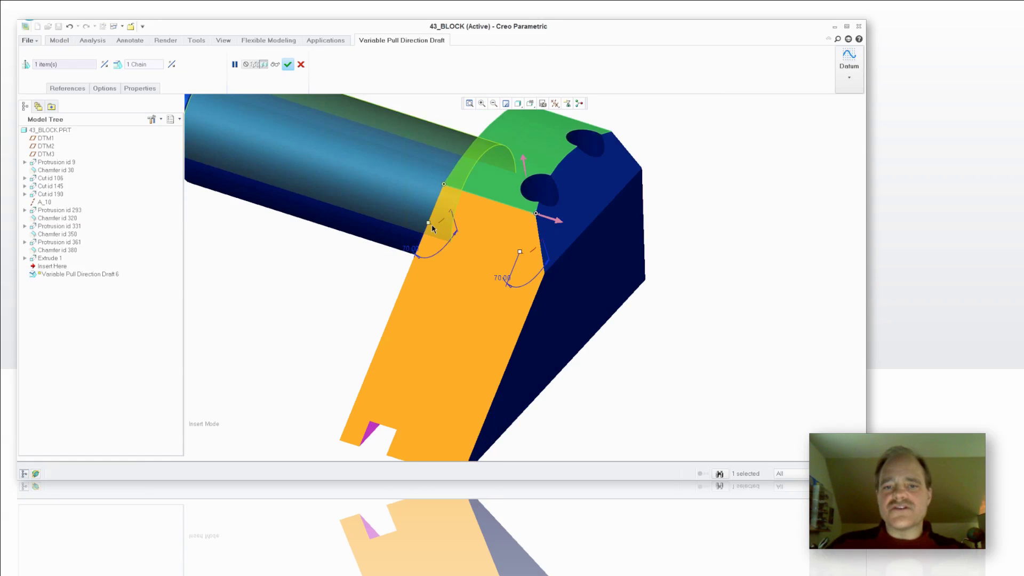
{"action": "left_click_drag", "start_coordinate": [432, 228], "coordinate": [438, 225]}
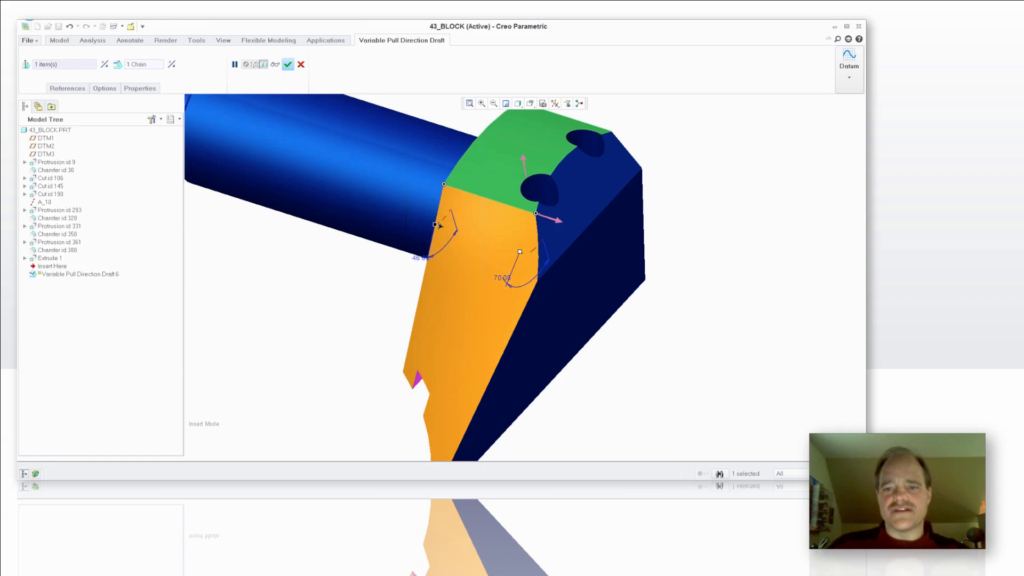
{"action": "middle_click_drag", "start_coordinate": [438, 225], "coordinate": [562, 164]}
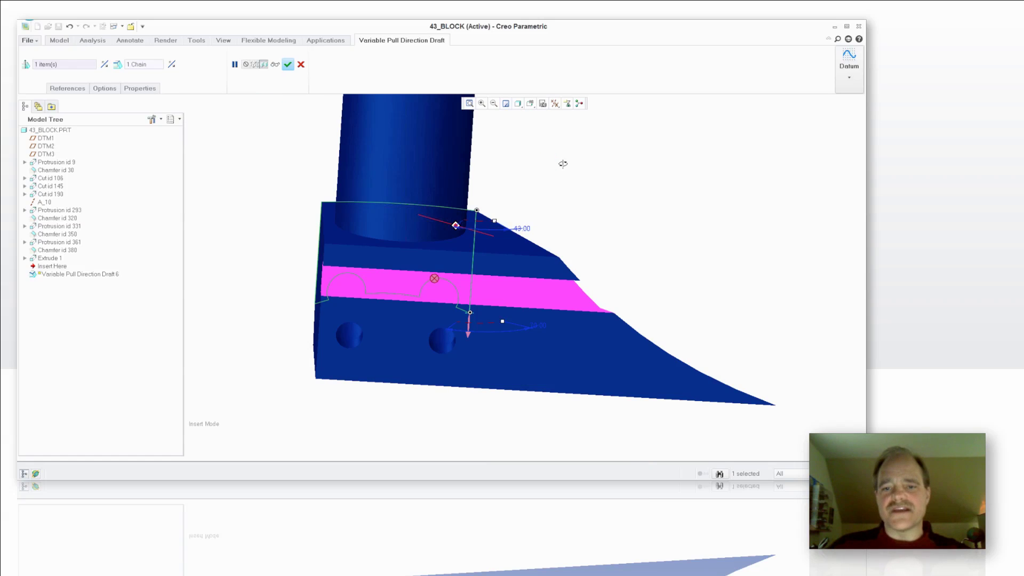
Adjust the draft angles to about 43 degrees at the shaft end of the hinge and about 61 degrees at the other end
{"action": "middle_click_drag", "start_coordinate": [562, 163], "coordinate": [558, 212]}
{"action": "scroll", "coordinate": [604, 242], "scroll_direction": "up", "scroll_amount": 3}
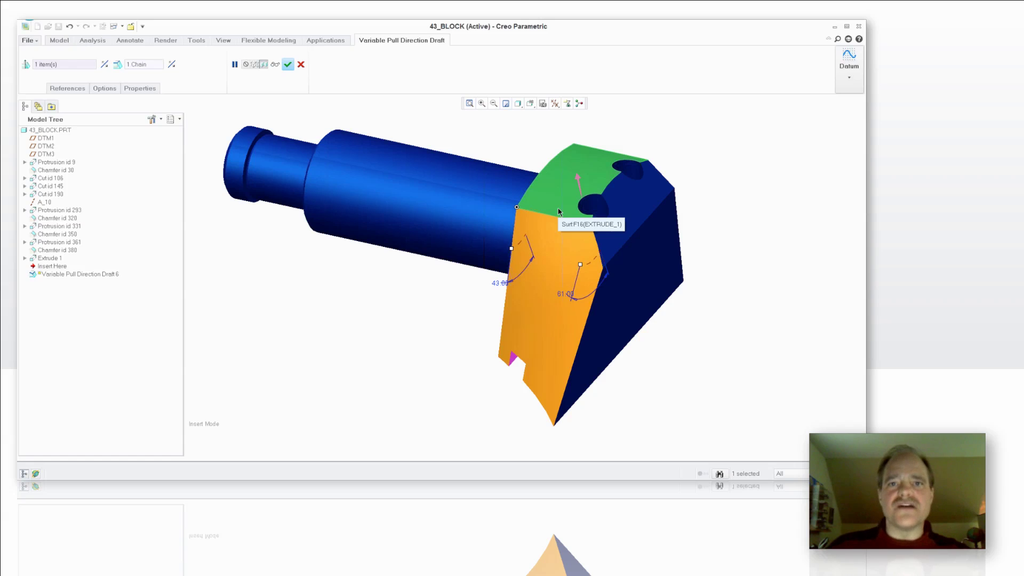
{"action": "left_click", "coordinate": [593, 206]}
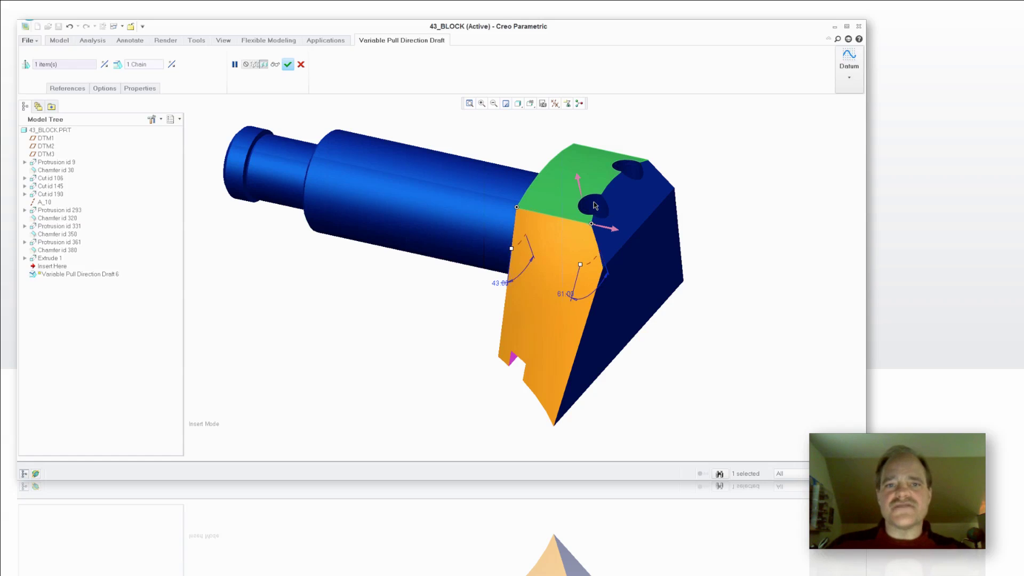
{"action": "middle_click_drag", "start_coordinate": [595, 206], "coordinate": [659, 202]}
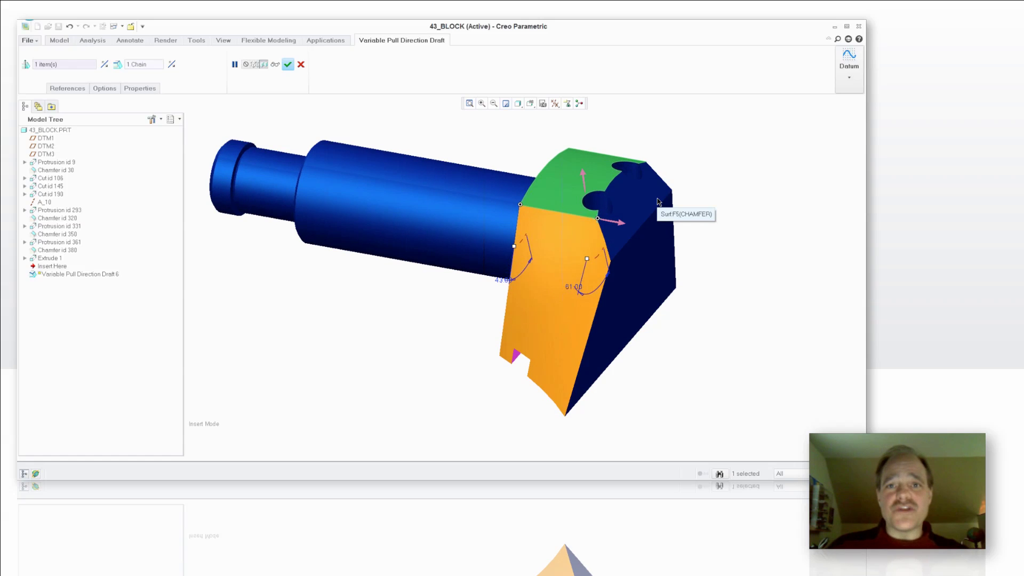